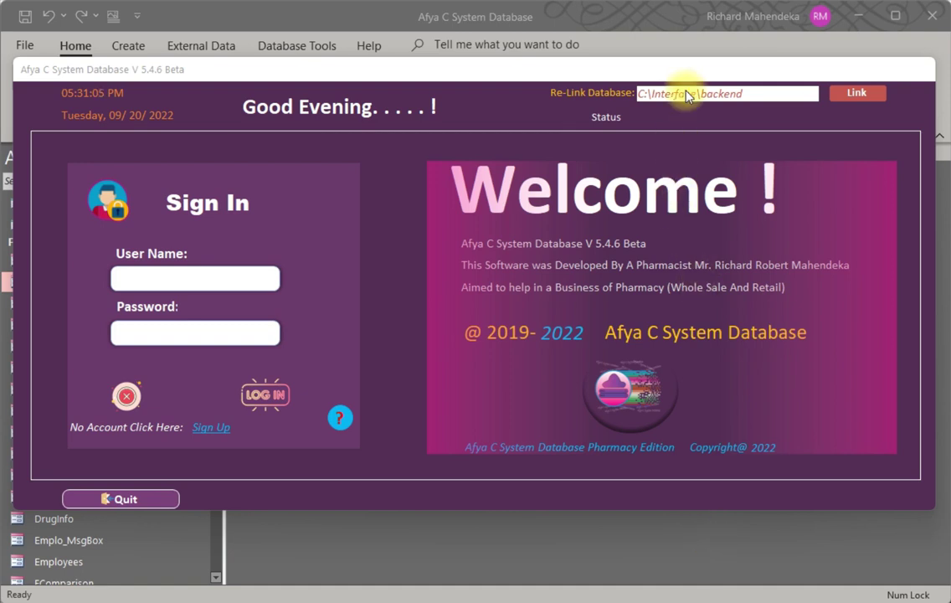
Select the entire existing backend path in the sign-in form's Re-Link Database field.
left_click(547, 67)
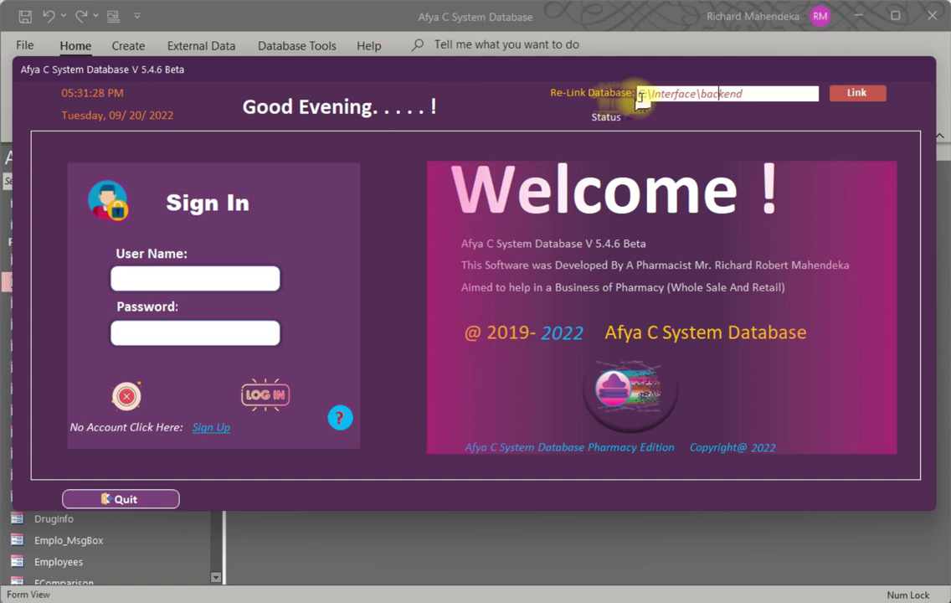
left_click(756, 94)
left_click_drag(789, 92, 639, 93)
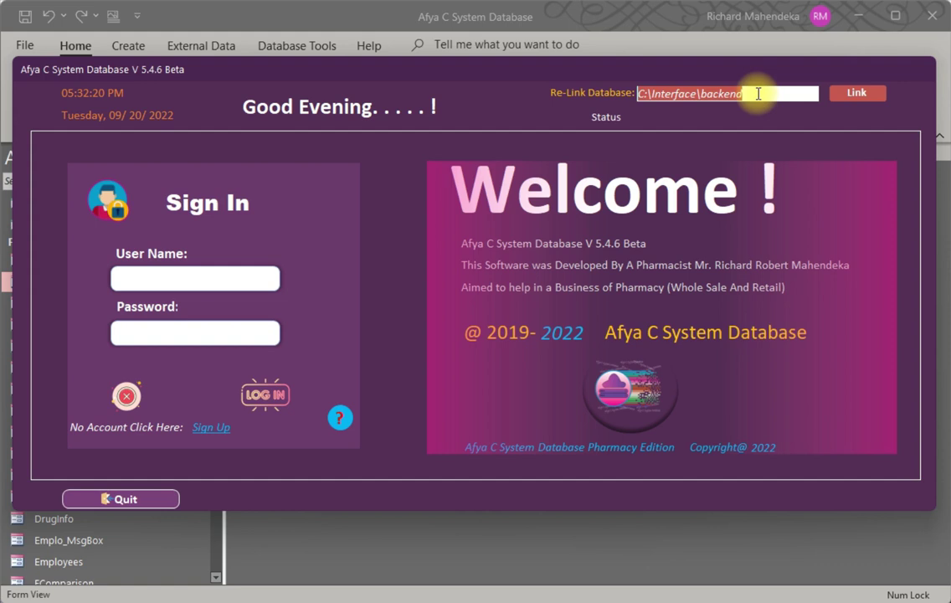
left_click(856, 92)
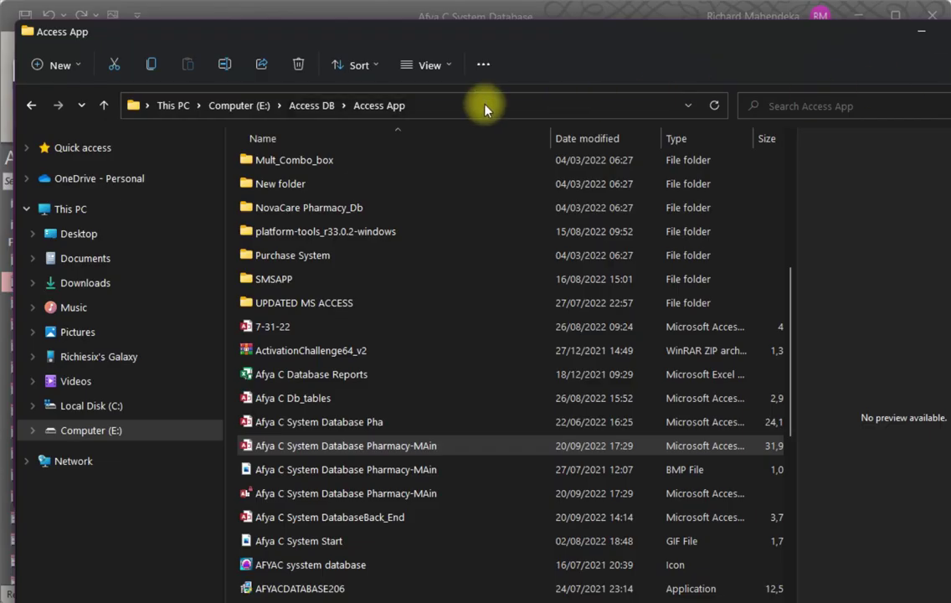
In File Explorer, copy the full path of the Access App folder, E:\Access DB\Access App.
left_click(487, 106)
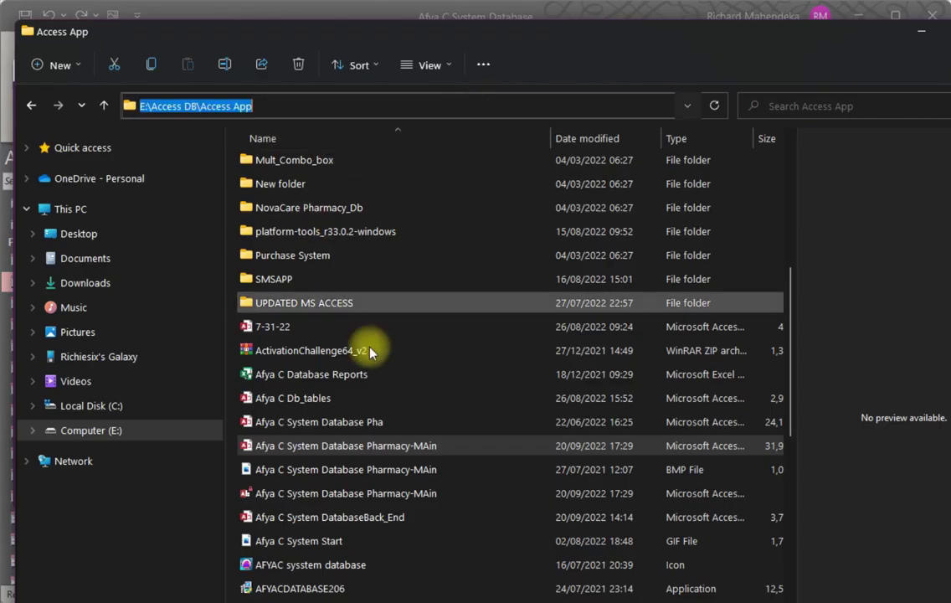
left_click(255, 469)
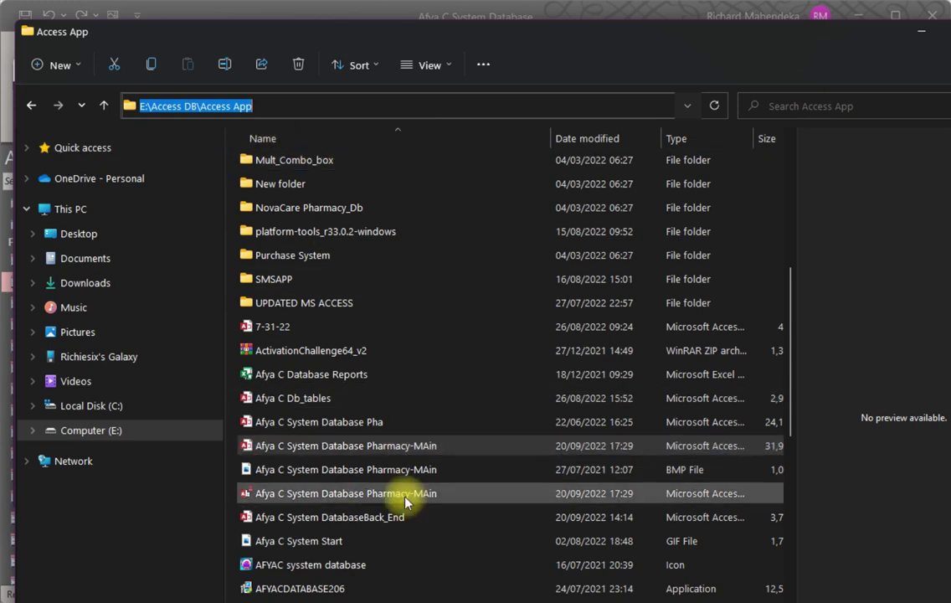
left_click(303, 255)
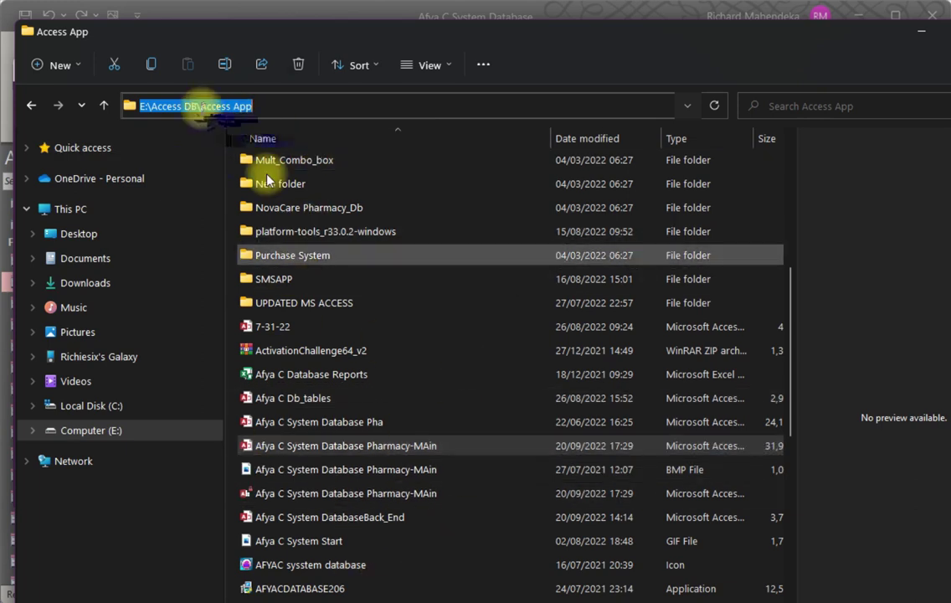
right_click(202, 107)
left_click(275, 158)
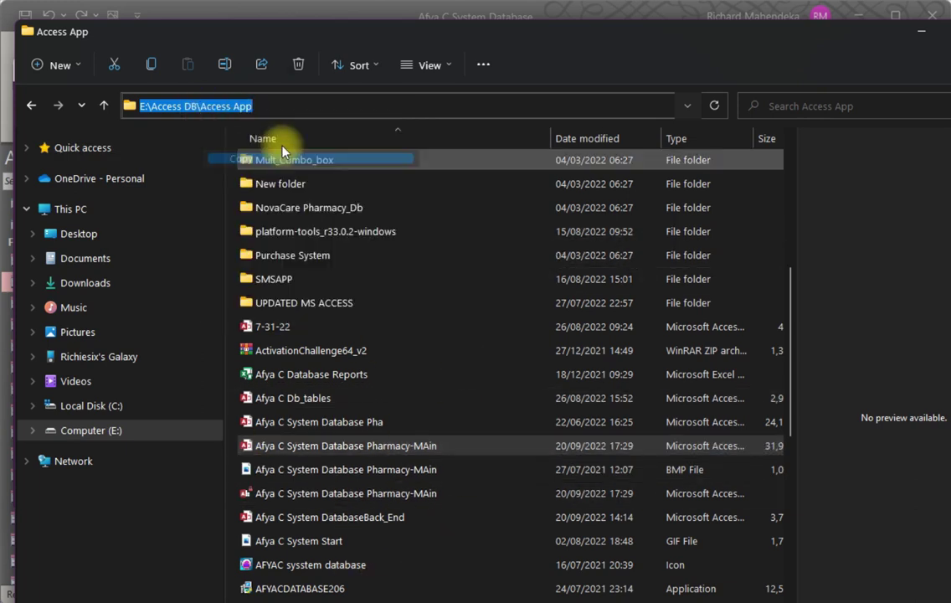
Back in Access, replace the Re-Link Database path with E:\Access DB\Access App and run the relinking.
left_click(657, 12)
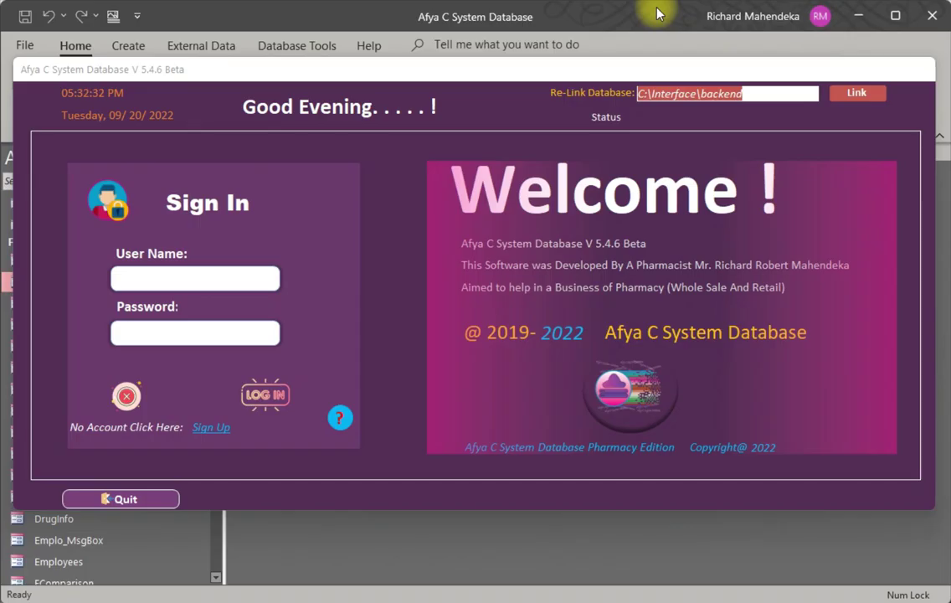
left_click(746, 93)
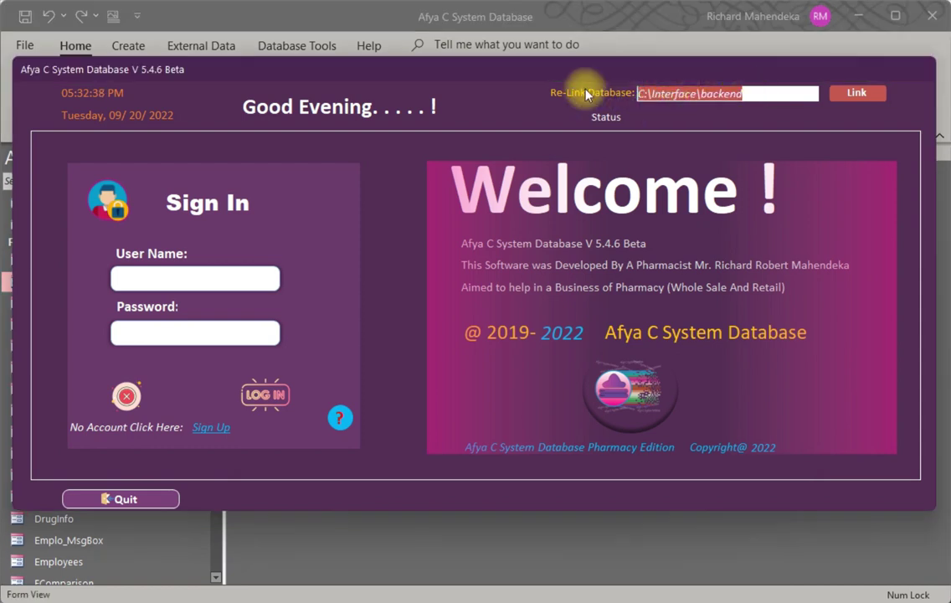
key("ctrl+v")
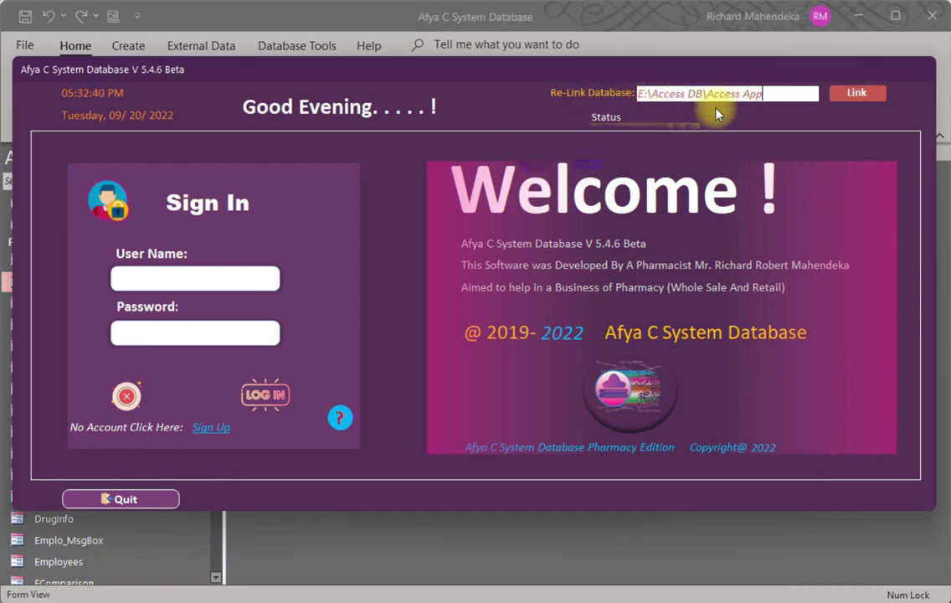
mouse_move(197, 69)
left_mouse_down()
mouse_move(255, 80)
mouse_move(183, 80)
left_mouse_up()
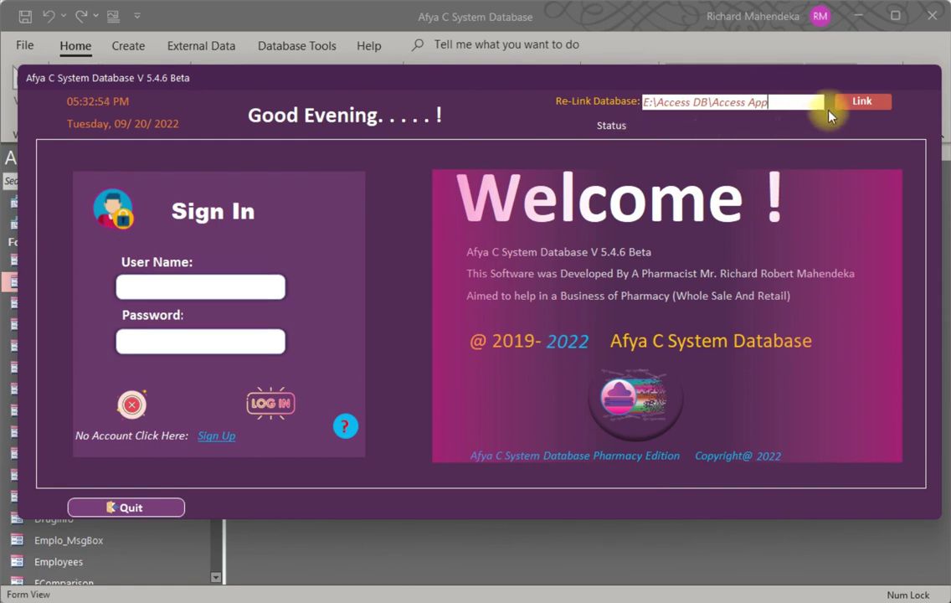
left_click(865, 101)
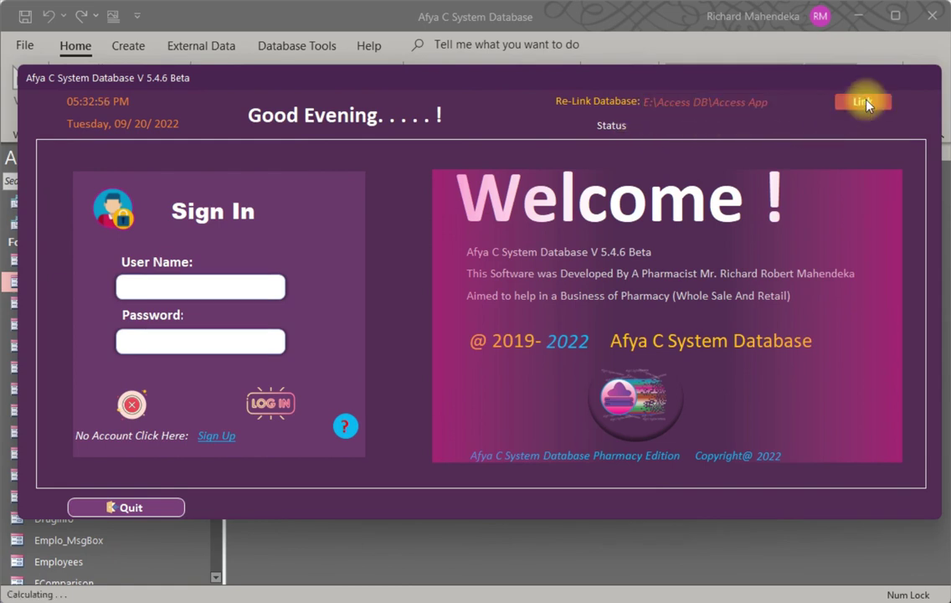
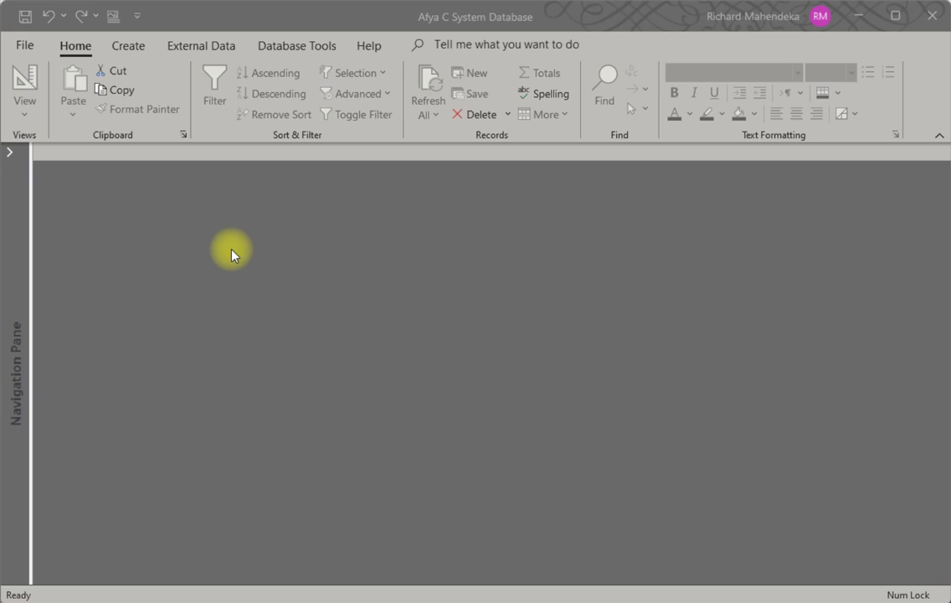
Show the list of all Access objects and open the LinkedTables table in Design view.
left_click(9, 152)
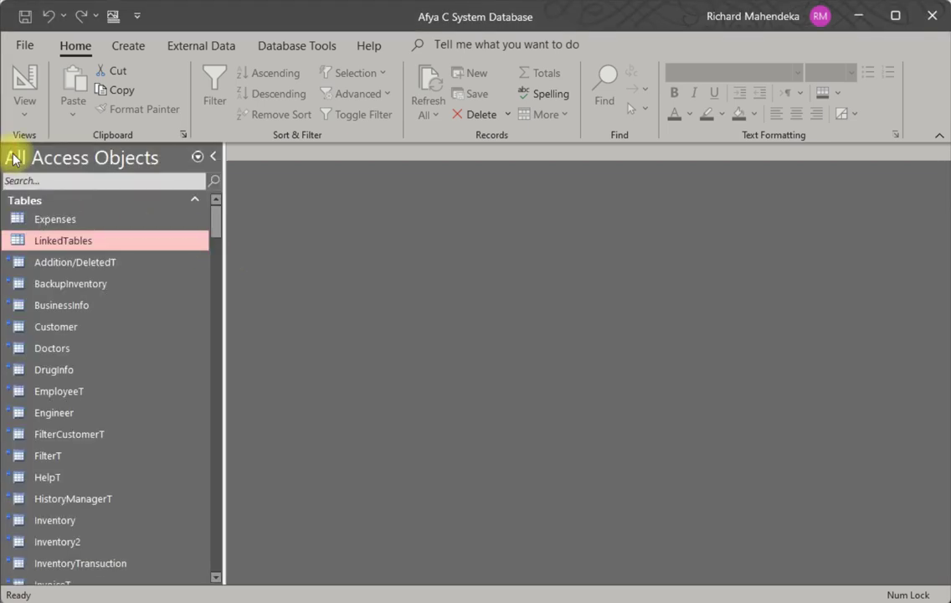
left_click(217, 156)
left_click(9, 153)
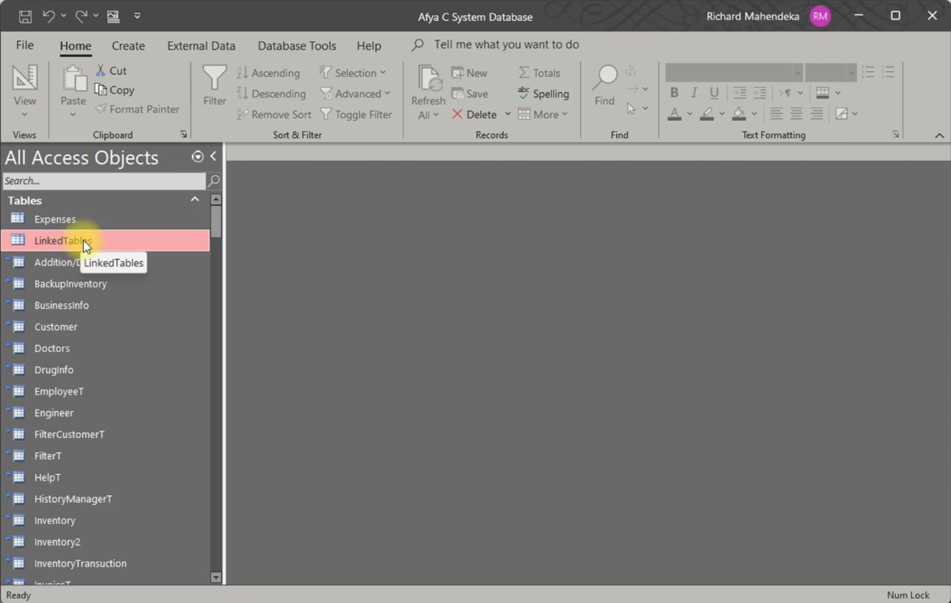
left_click_drag(77, 246, 293, 153)
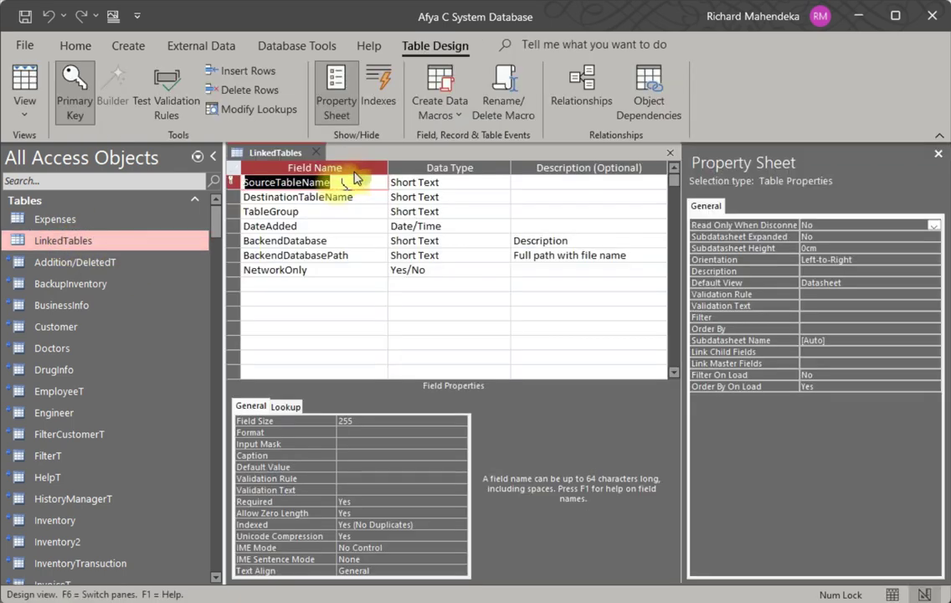
Examine the names and data types of the SourceTableName, DestinationTableName and TableGroup fields.
left_click(322, 181)
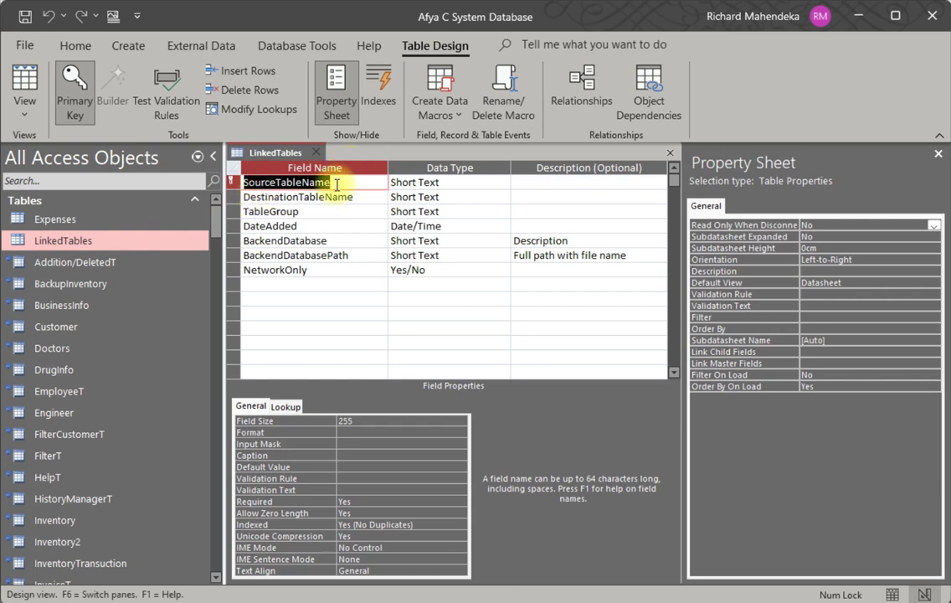
left_click_drag(242, 182, 333, 180)
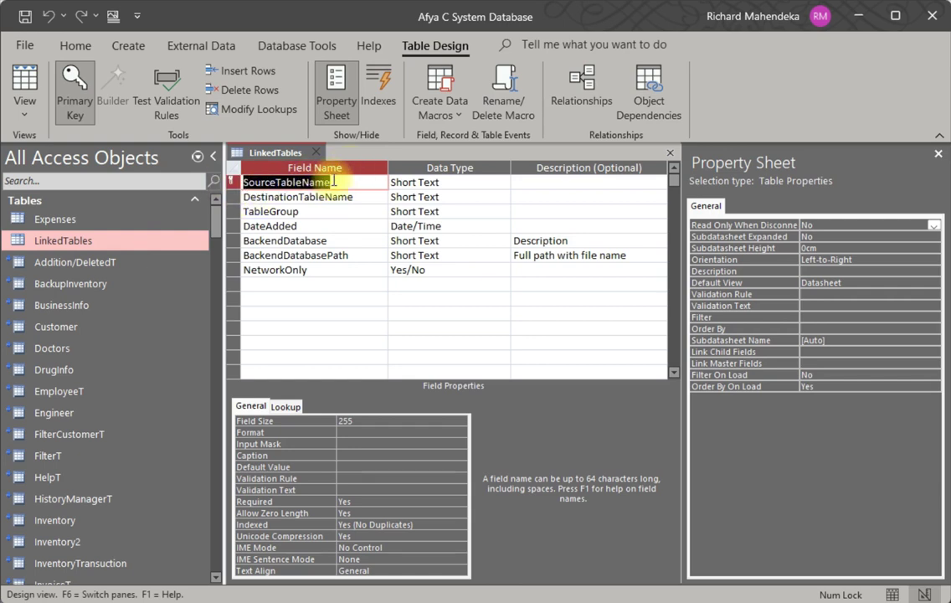
left_click(448, 182)
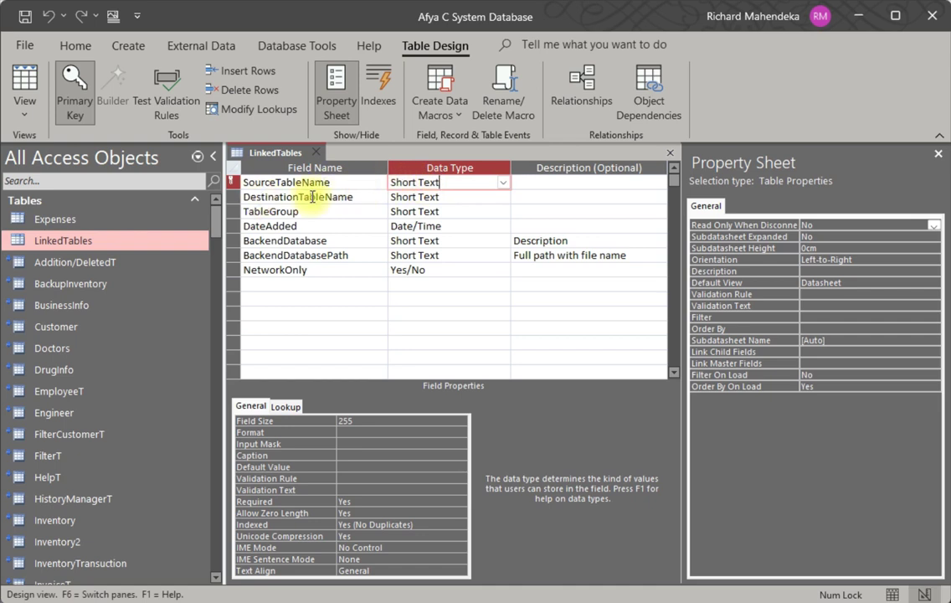
left_click(356, 198)
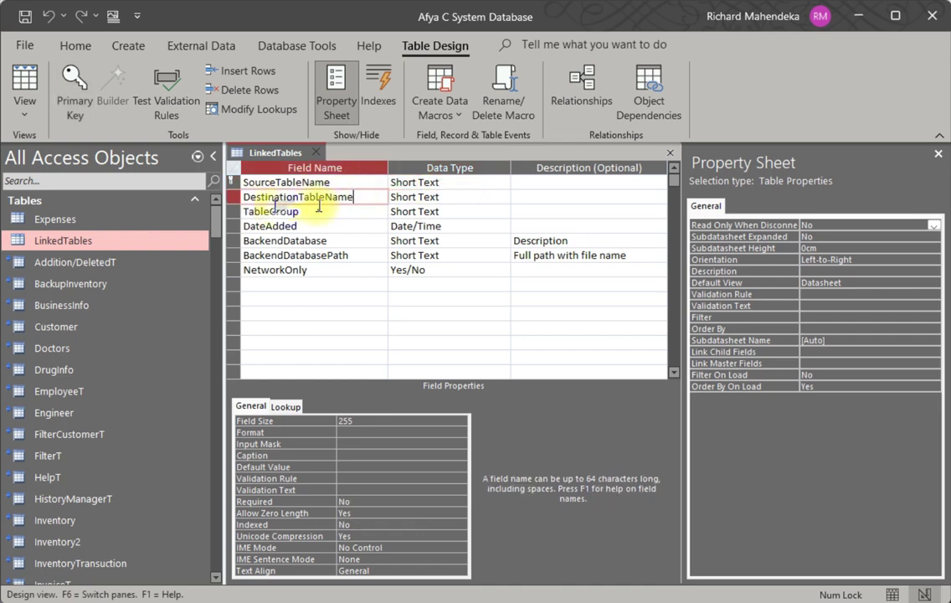
left_click(429, 198)
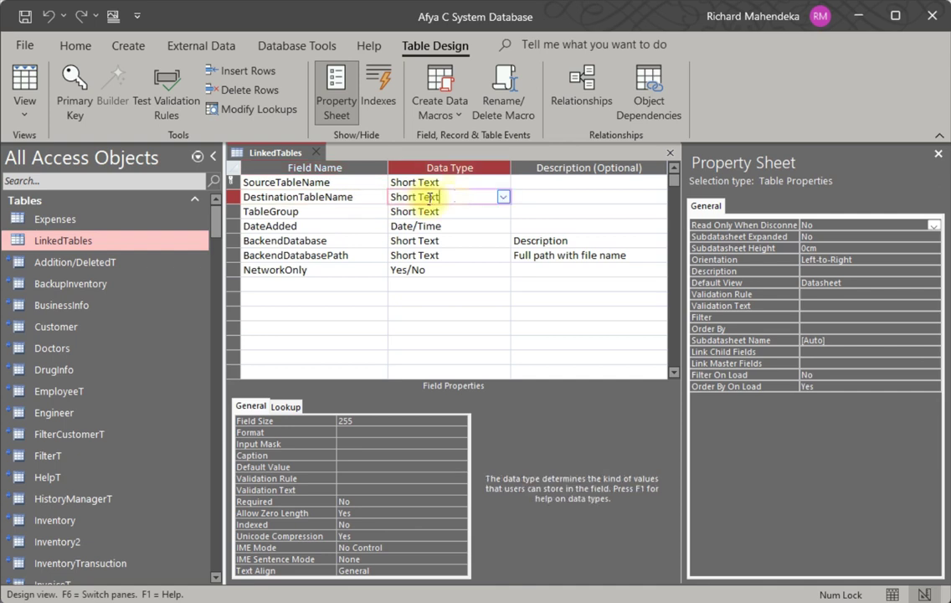
left_click(297, 211)
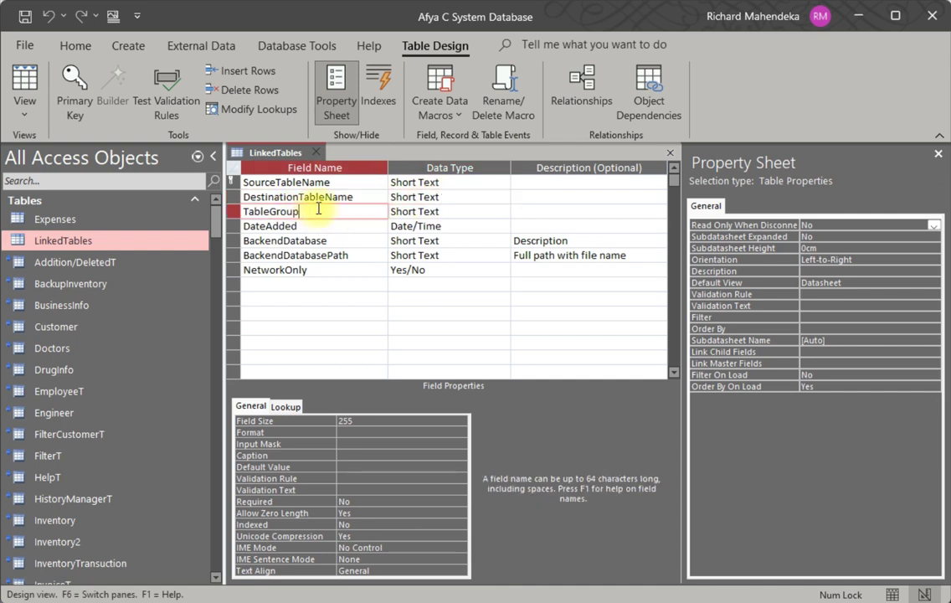
left_click(453, 210)
Examine the data types of DateAdded, BackendDatabase and BackendDatabasePath, including the description of BackendDatabasePath.
left_click(325, 226)
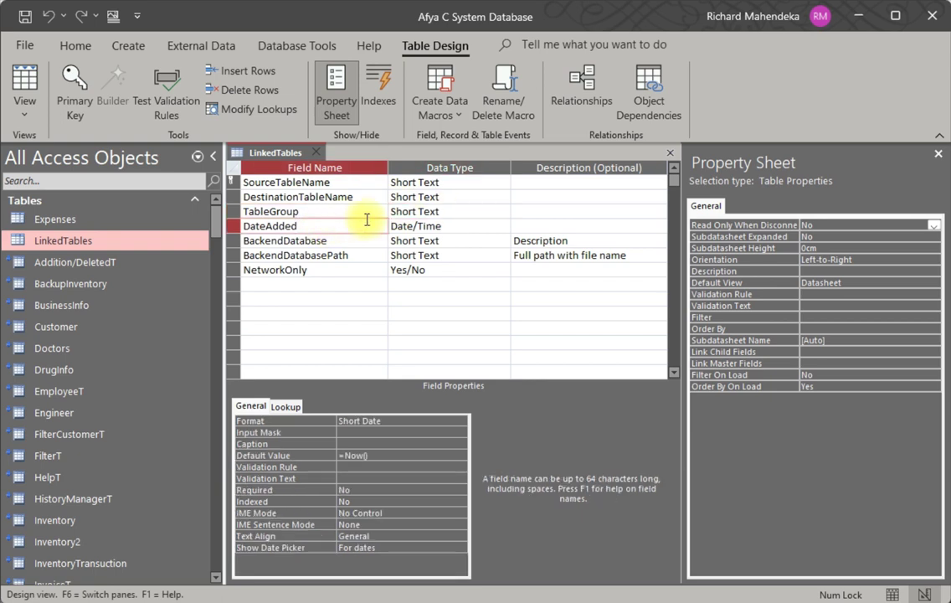
left_click(444, 225)
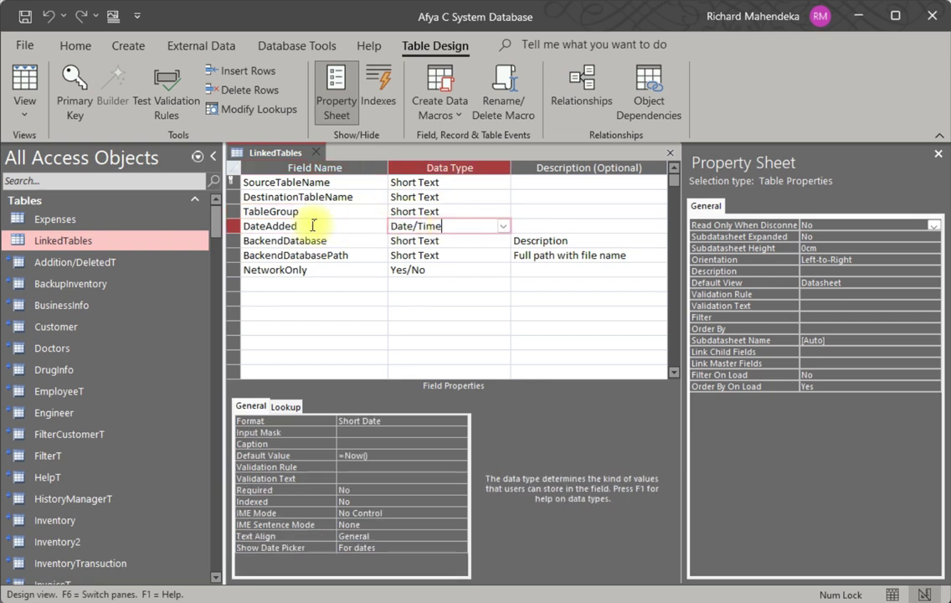
left_click(342, 240)
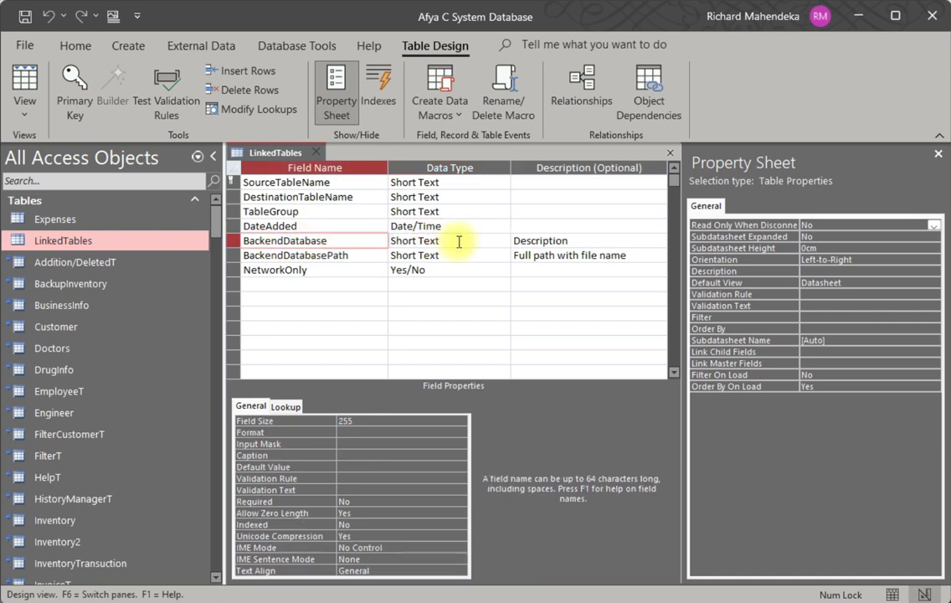
key("Tab")
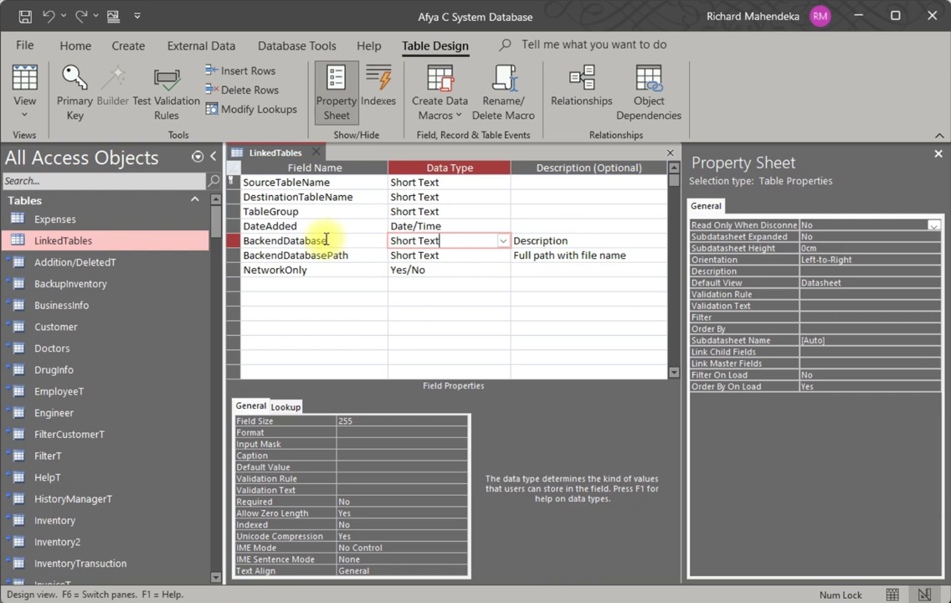
left_click(357, 255)
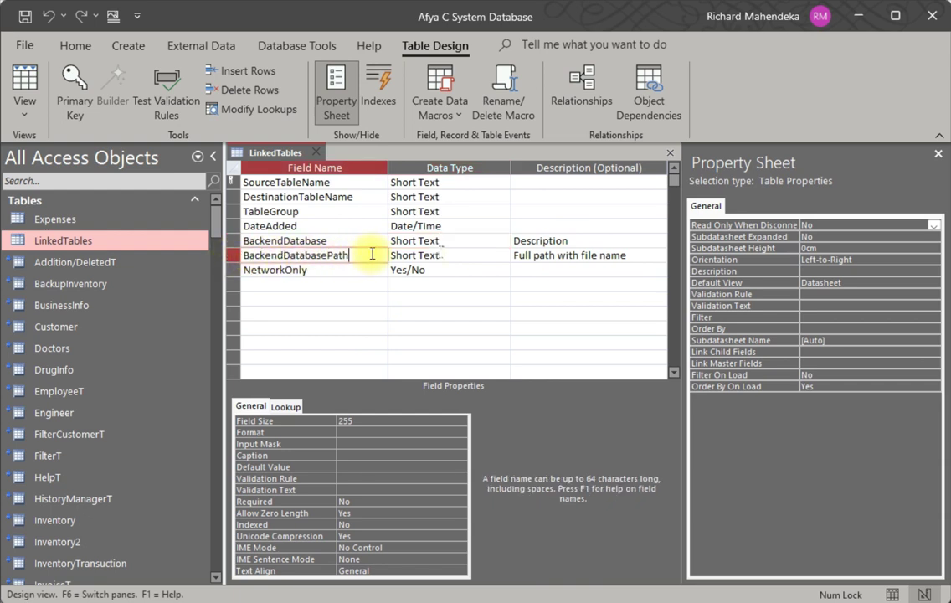
left_click(450, 252)
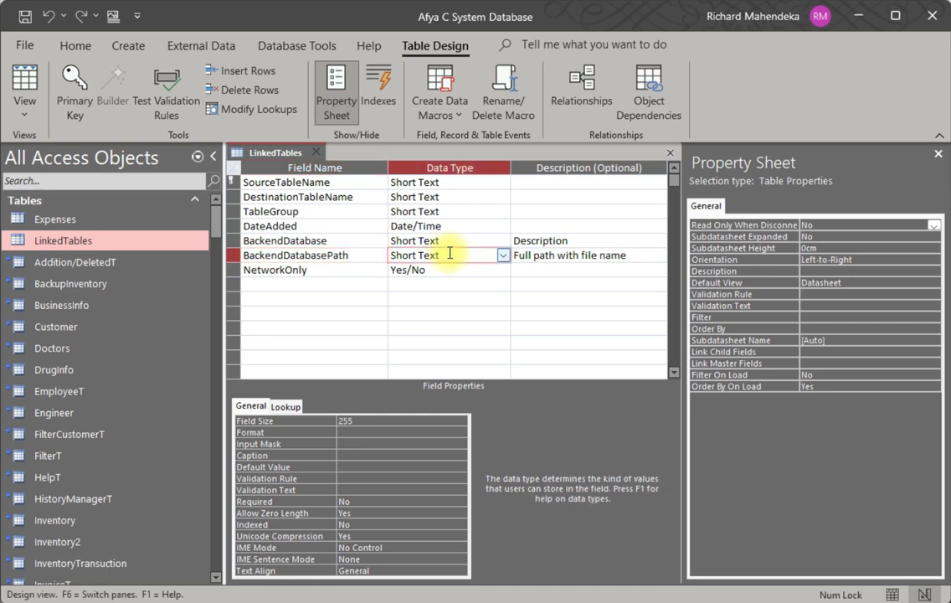
left_click(634, 258)
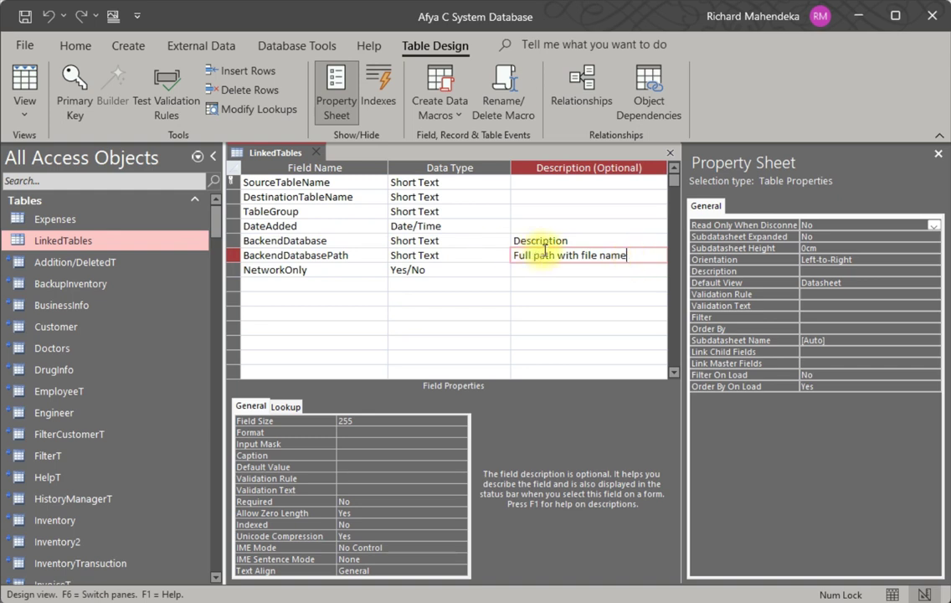
Examine the NetworkOnly field's data type and description in the LinkedTables design.
left_click(317, 270)
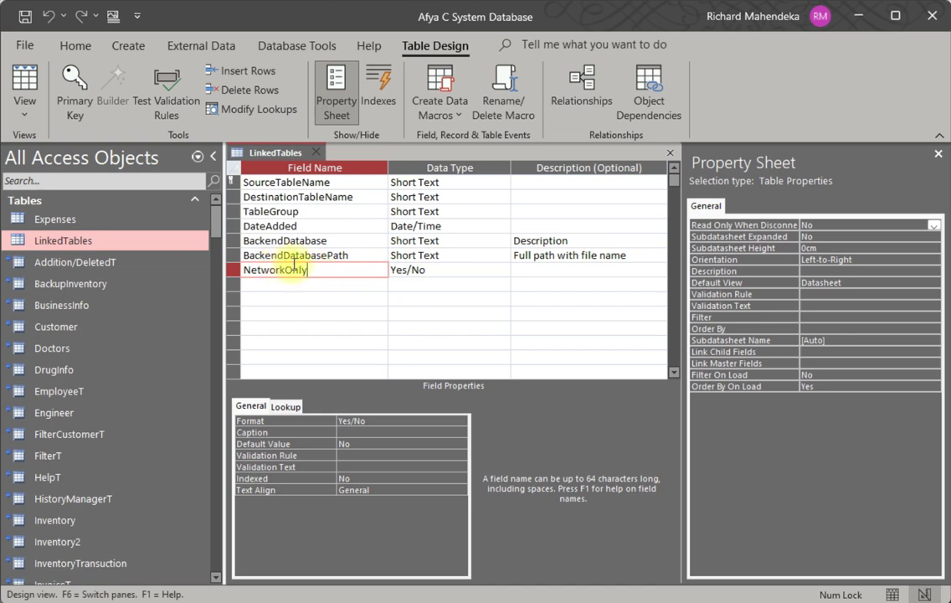
left_click(442, 269)
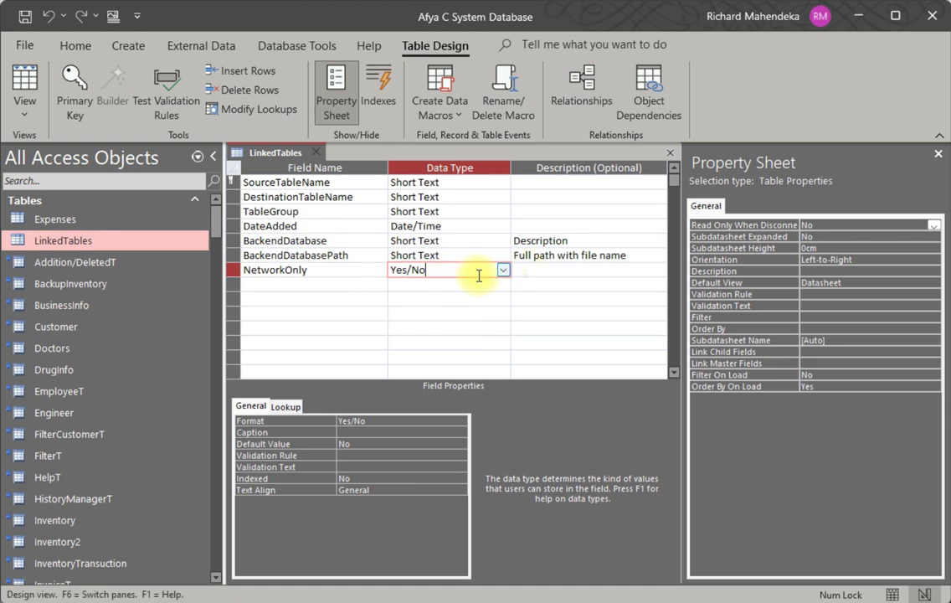
left_click(521, 270)
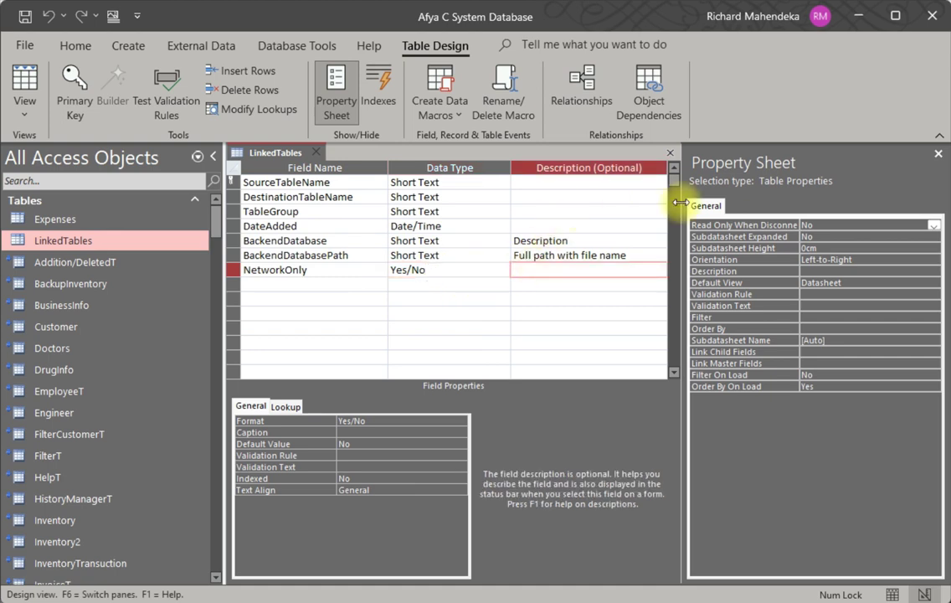
left_click_drag(680, 203, 685, 204)
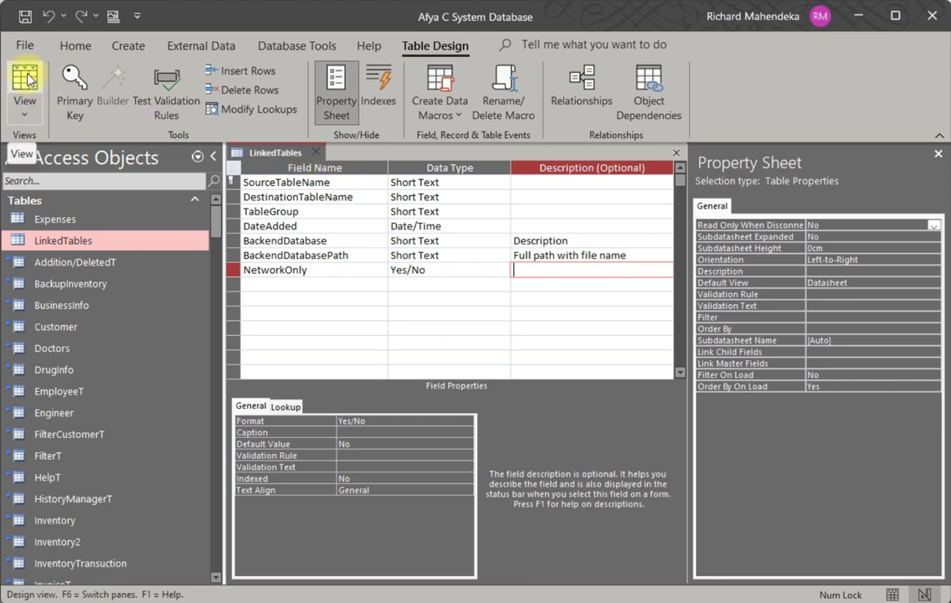
right_click(272, 150)
left_click(311, 158)
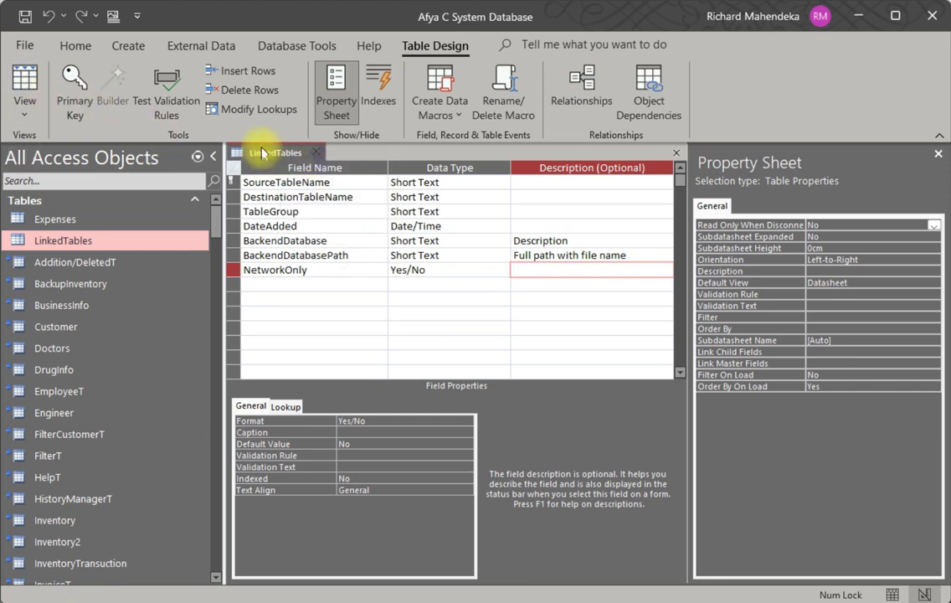